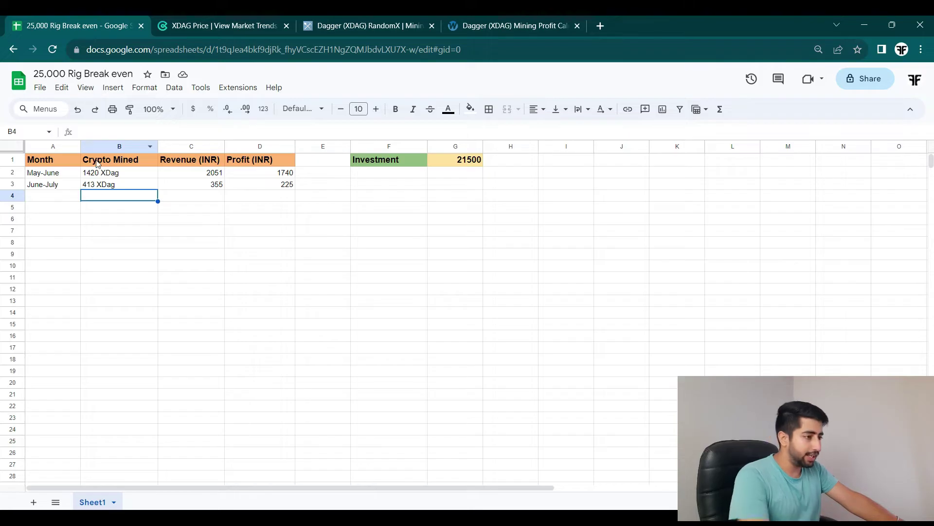
Enter 688 XDag as the crypto mined in cell B4
double_click(107, 194)
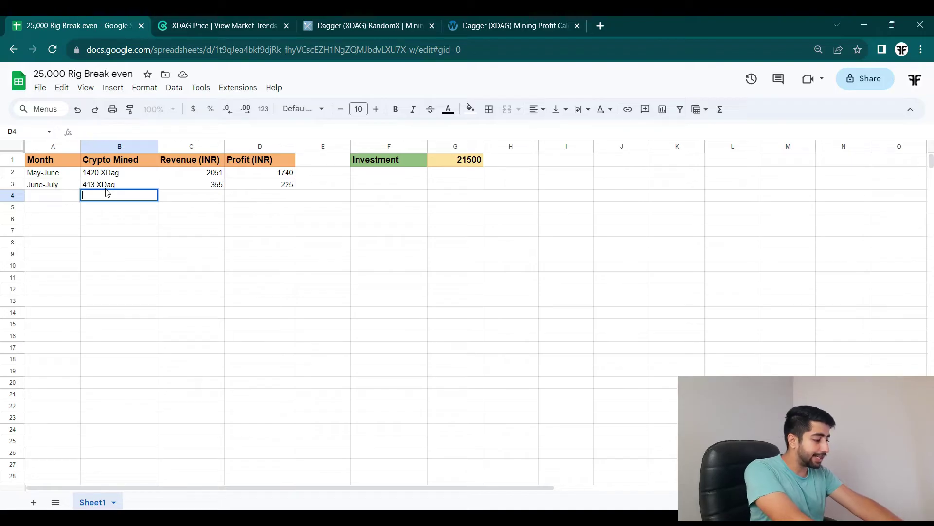
text(688)
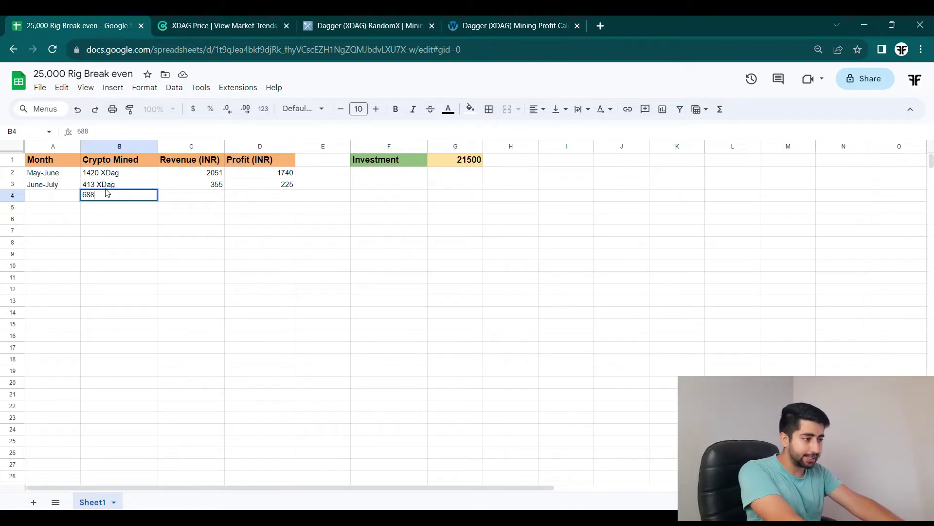
text( X)
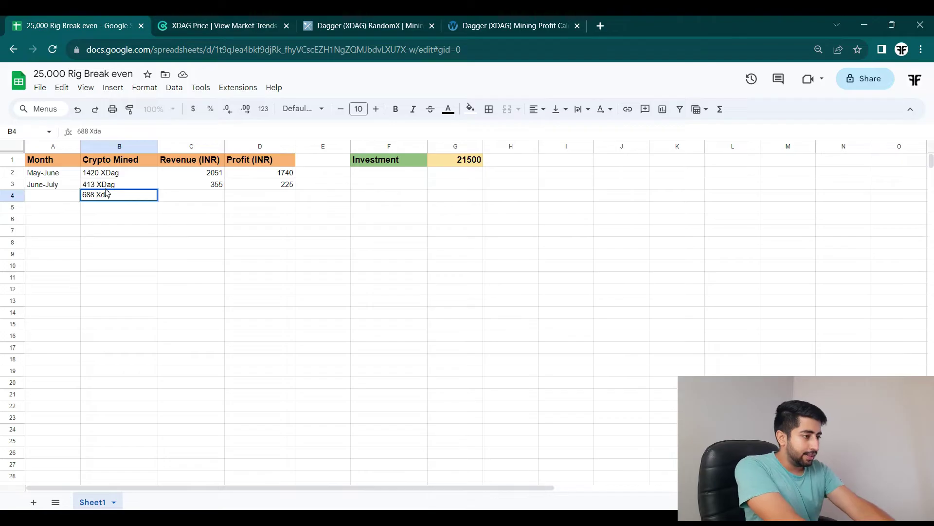
text(Dag)
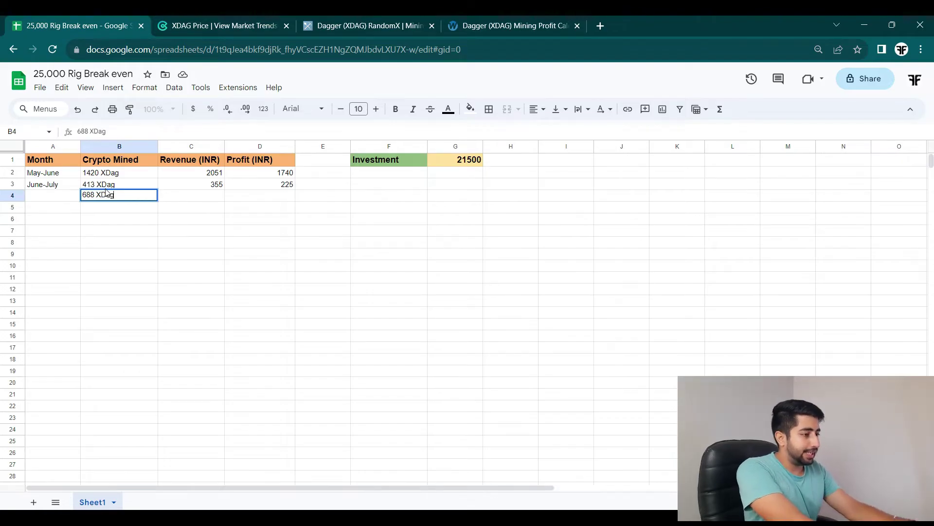
key(Return)
click(125, 176)
click(126, 188)
click(124, 197)
click(125, 177)
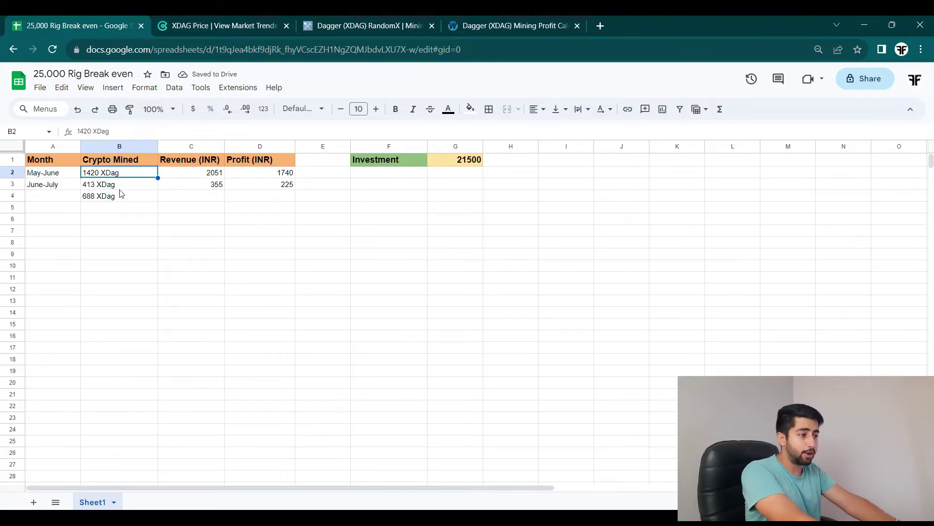
Label the new row July-August in the Month column
click(64, 198)
text(July-A)
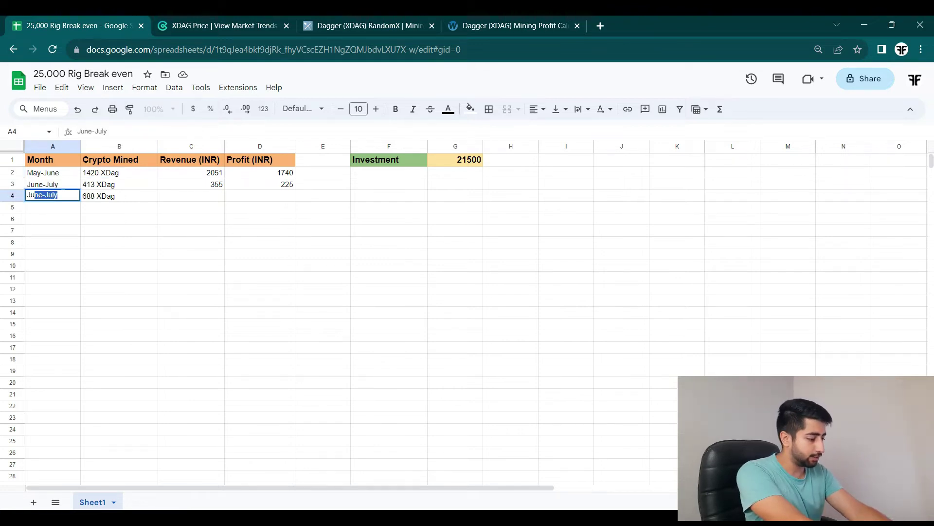
text(ugust)
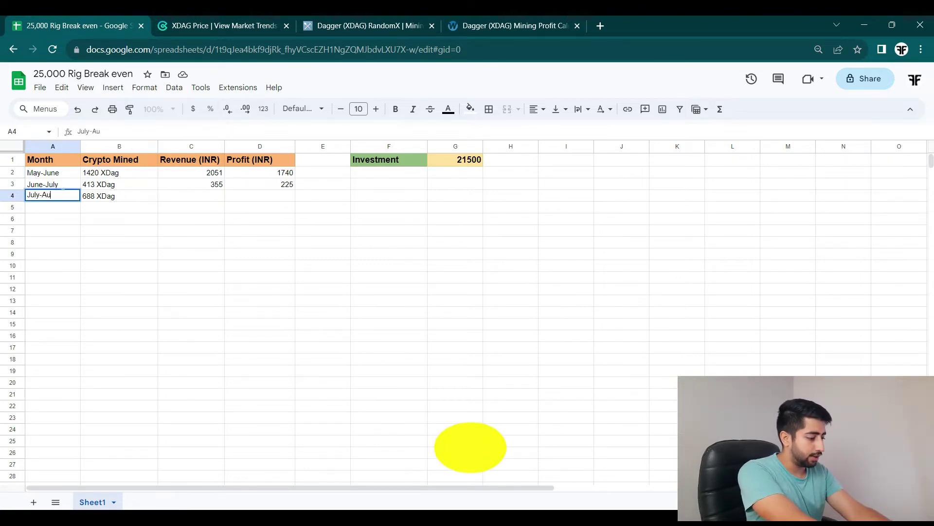
click(192, 194)
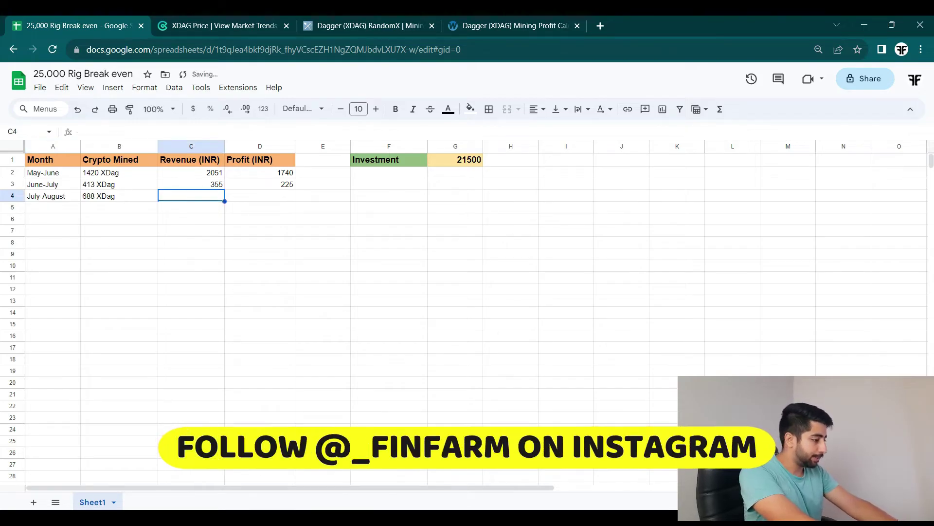
Switch to the CoinEx XDAG price page and examine the price chart over 7 days and 3 months
click(271, 22)
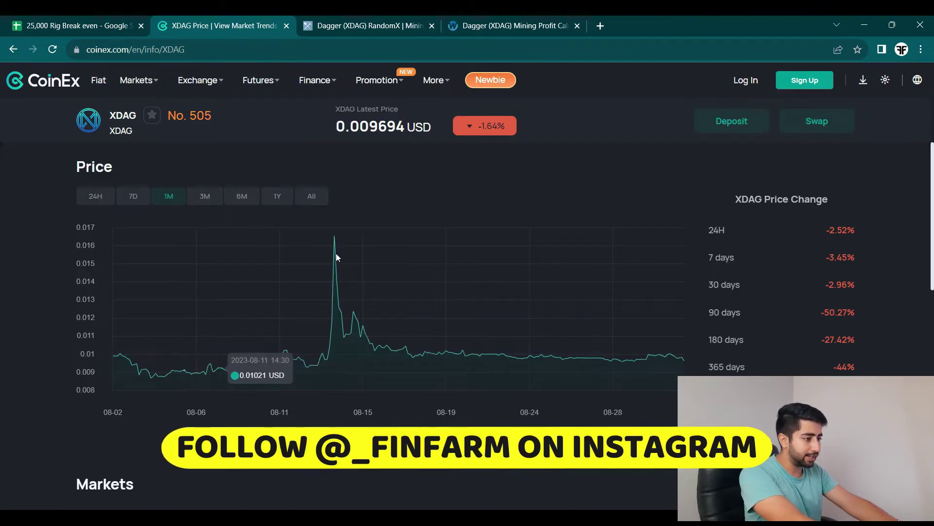
click(131, 197)
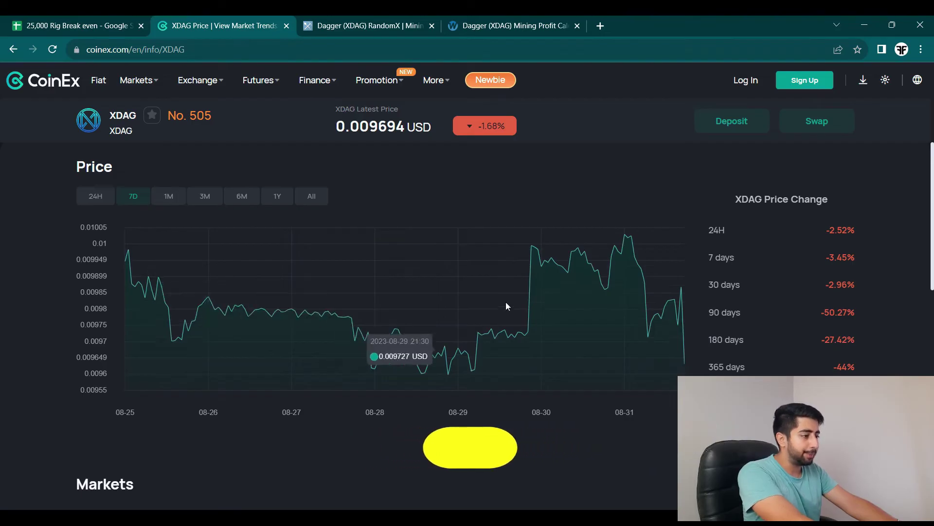
click(205, 196)
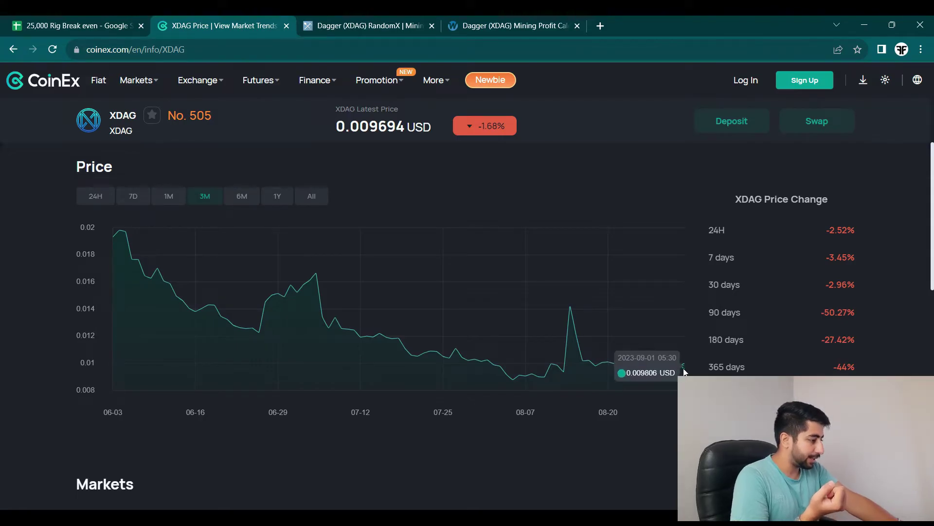
Return to the spreadsheet and use Calculator to multiply 688 by 0.0098 and the result by 86
click(110, 24)
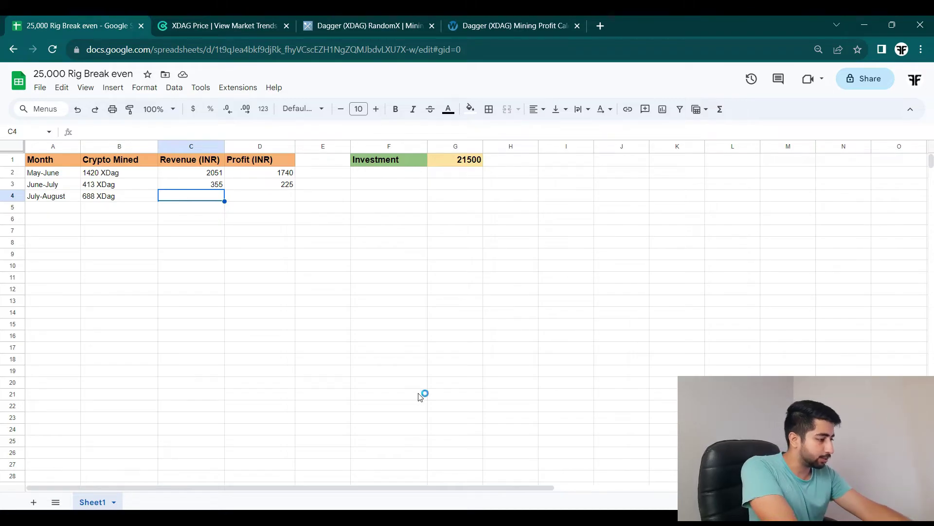
key(XF86Calculator)
text(6)
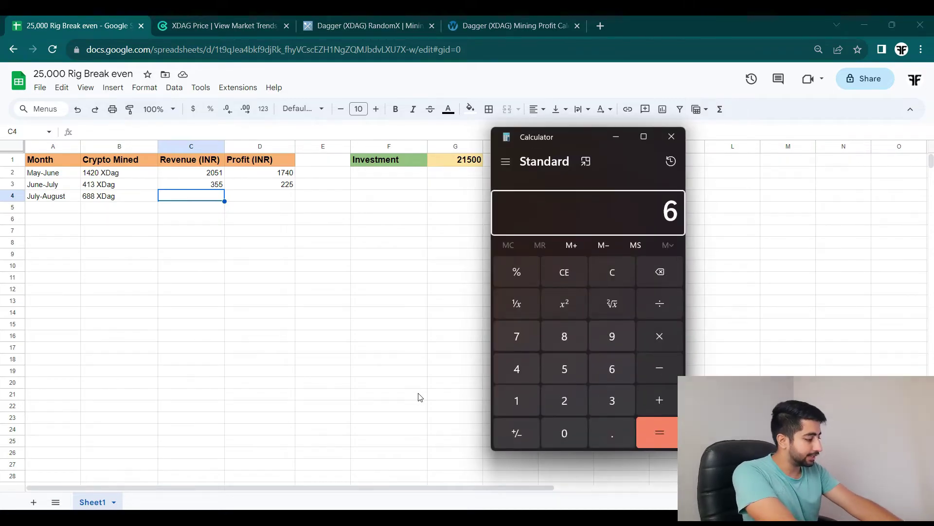
text(88*0.0098)
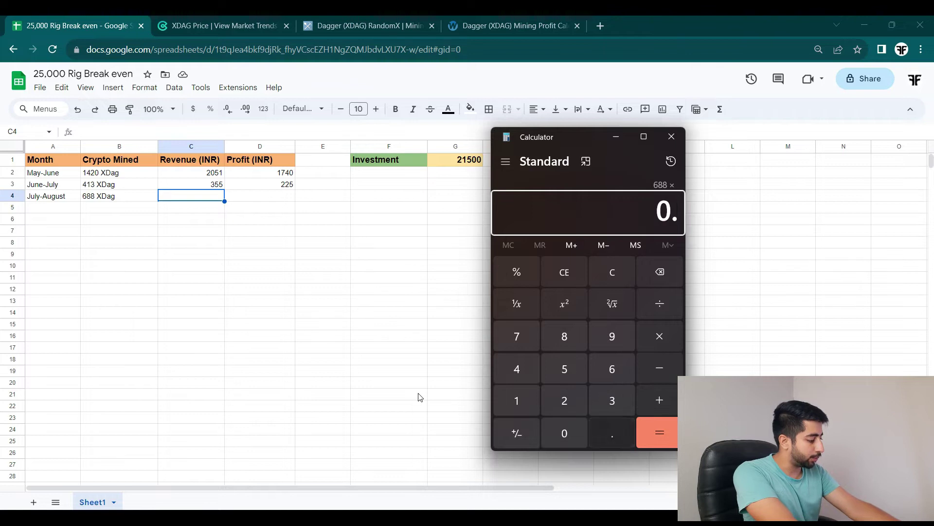
key(Return)
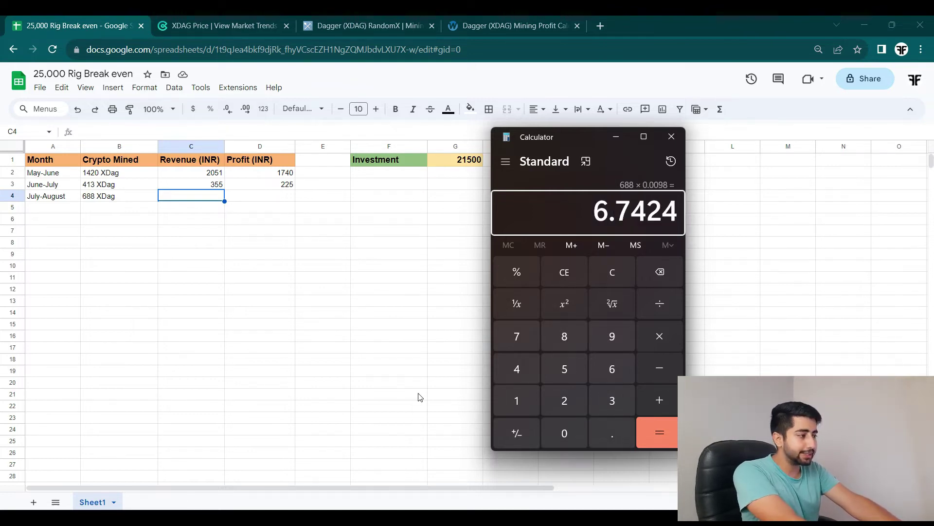
text(*)
text(86)
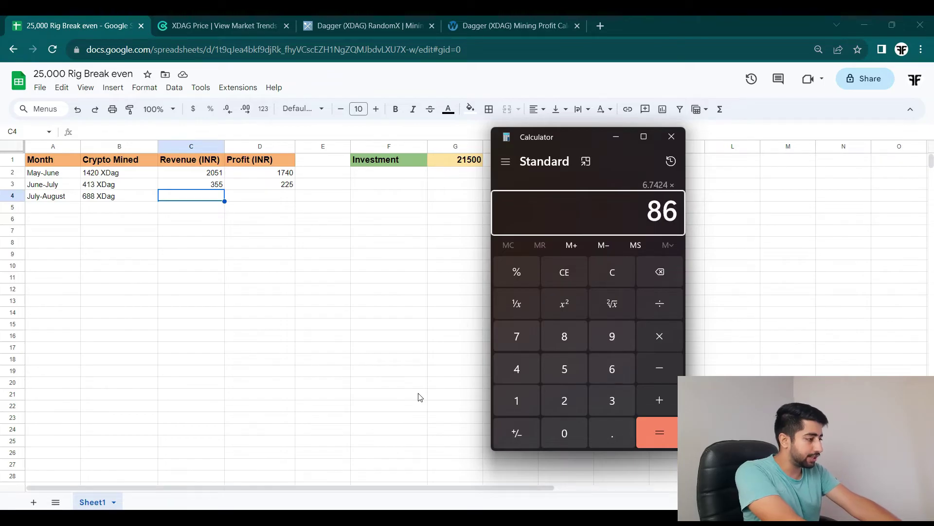
key(Return)
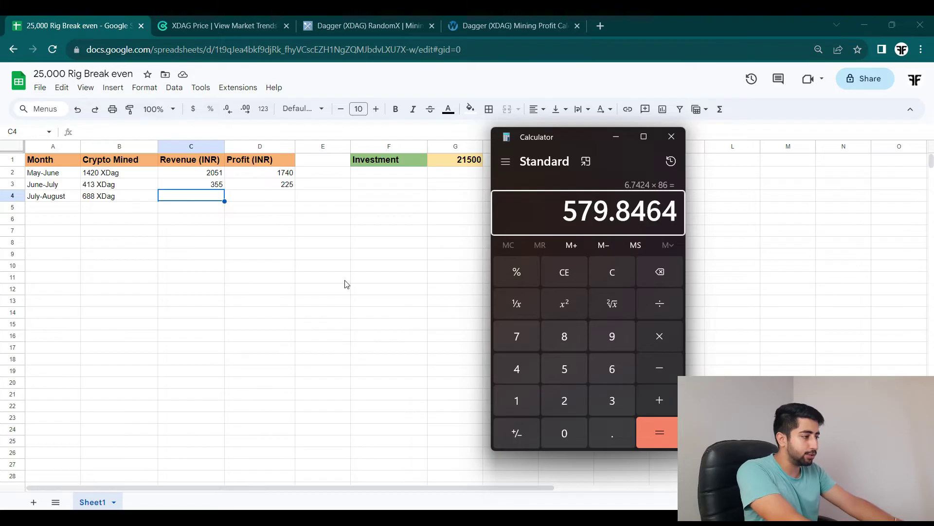
Enter 580 as the July-August revenue and select that row's profit cell
click(207, 195)
key(Return)
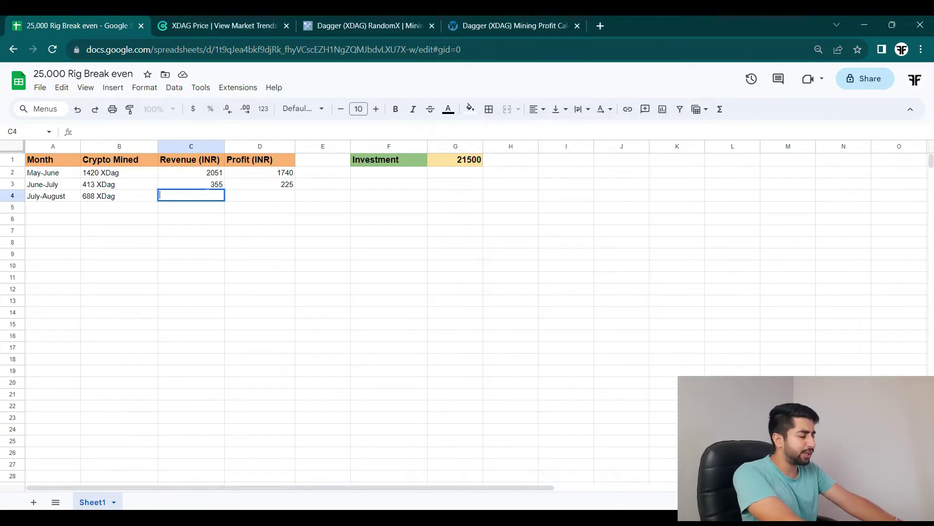
text(580)
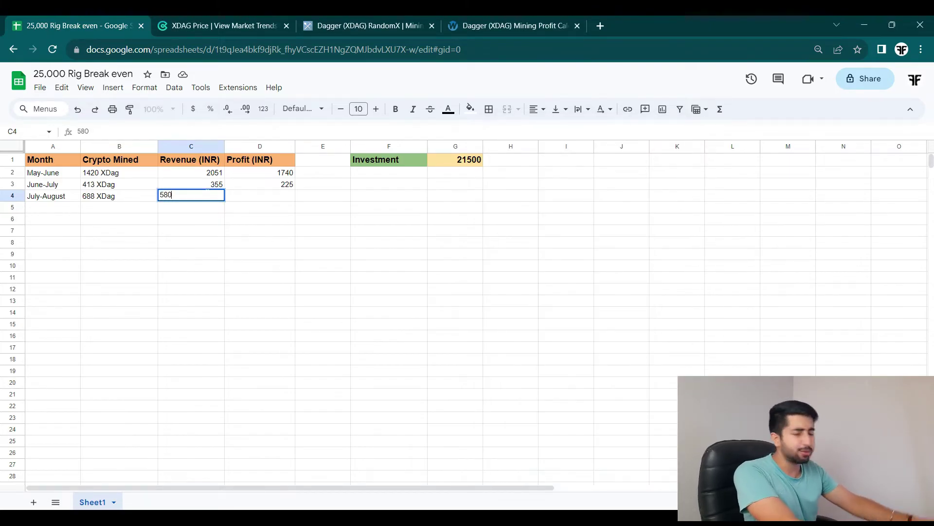
click(279, 188)
click(280, 197)
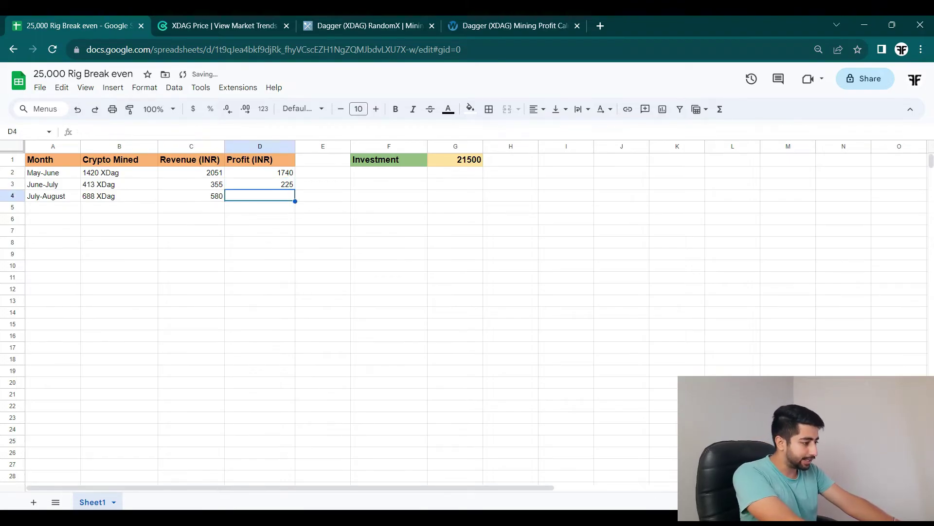
key(alt+Tab)
click(577, 271)
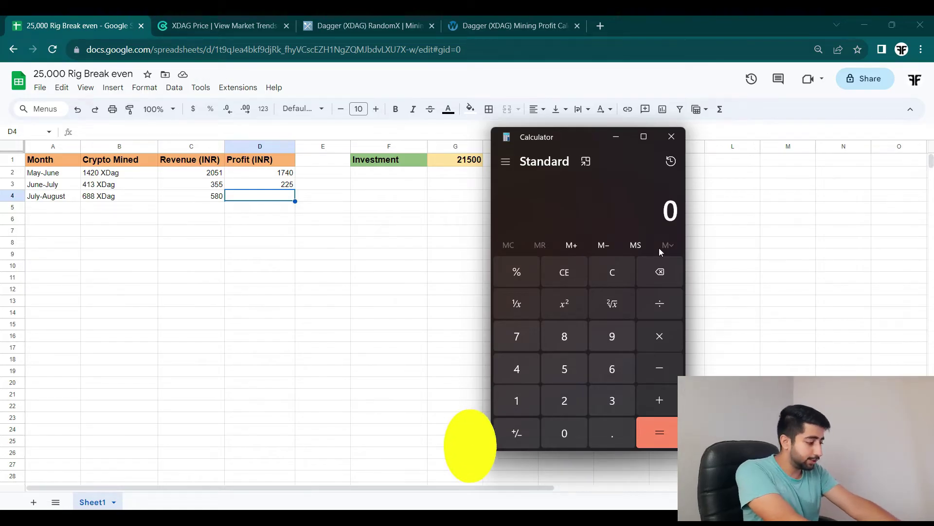
text(65*)
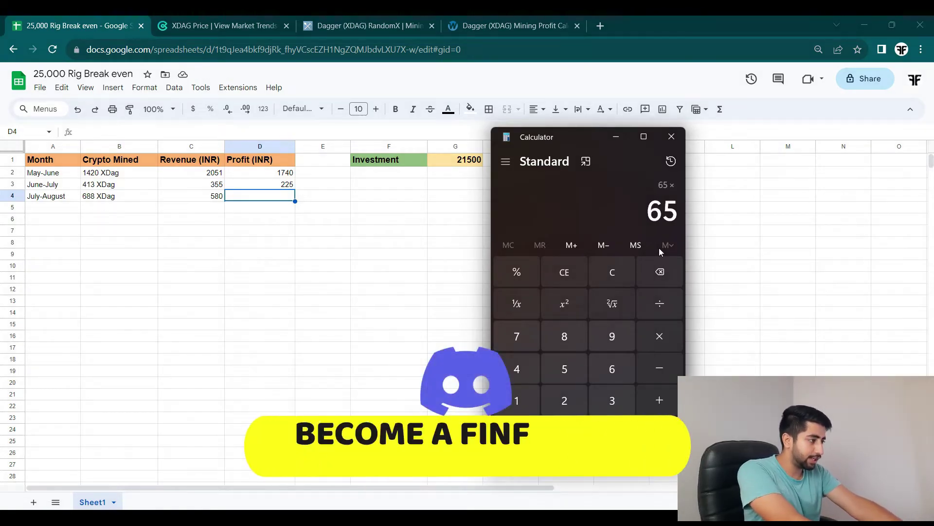
text(24*)
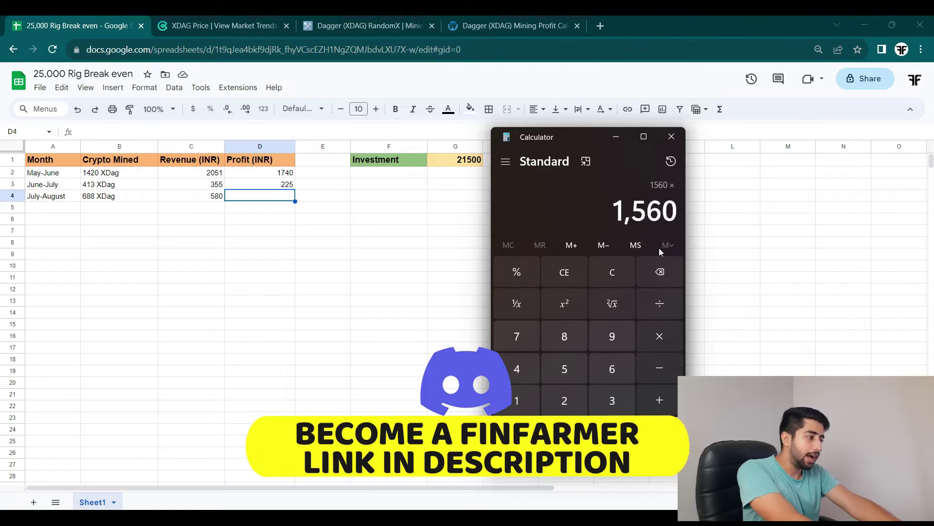
click(562, 265)
text(.065)
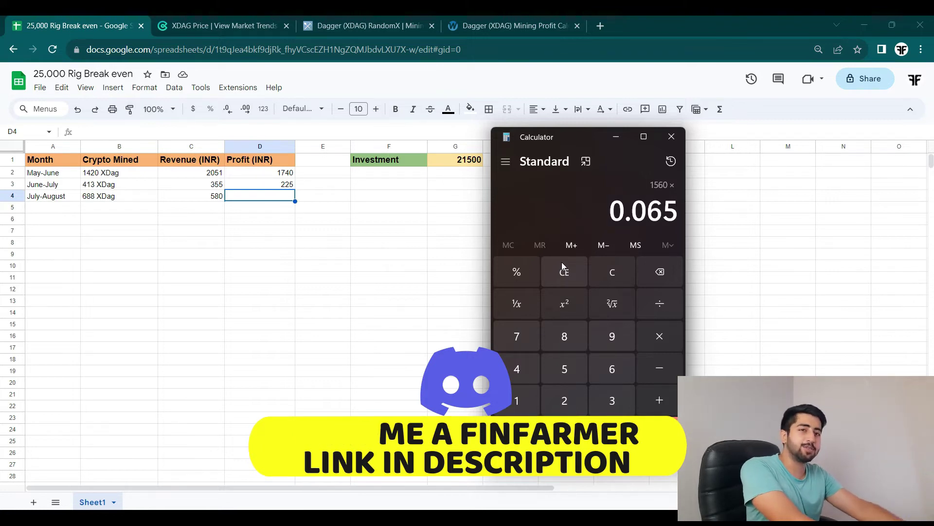
key(asterisk)
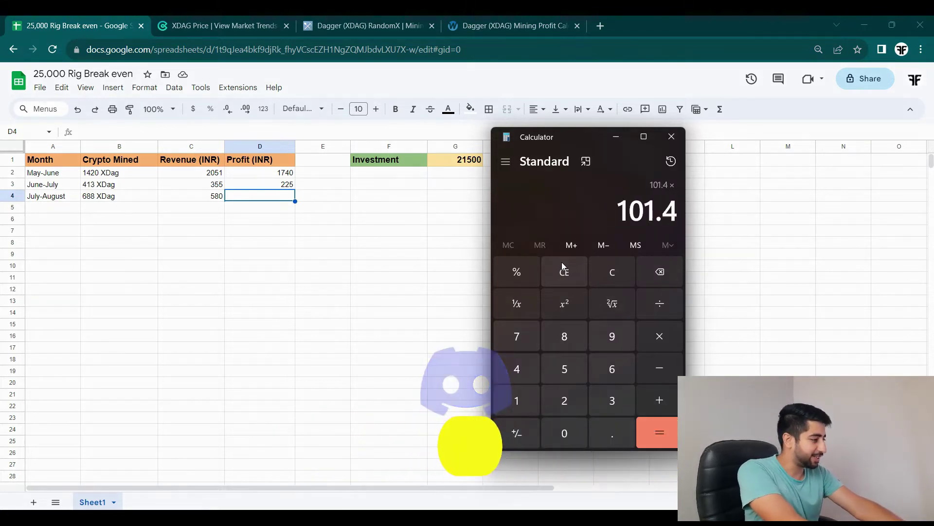
click(564, 265)
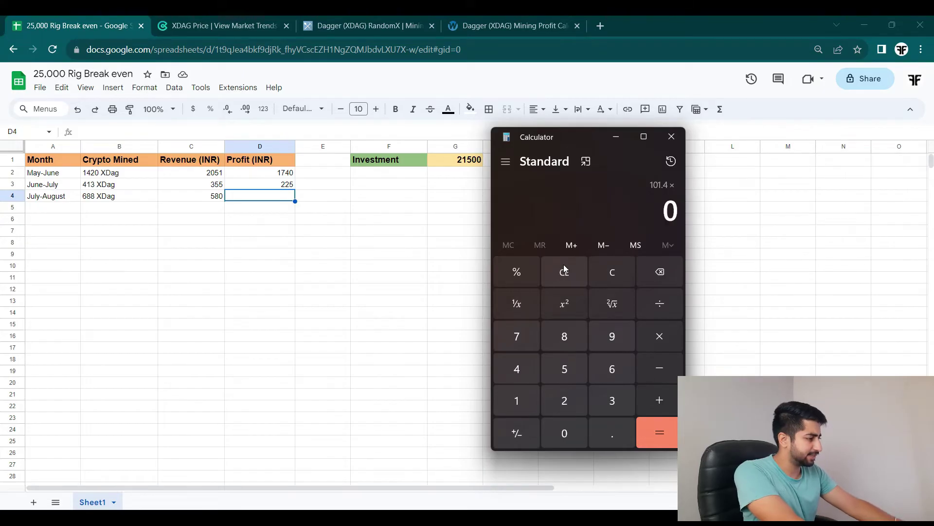
text(0.065)
key(asterisk)
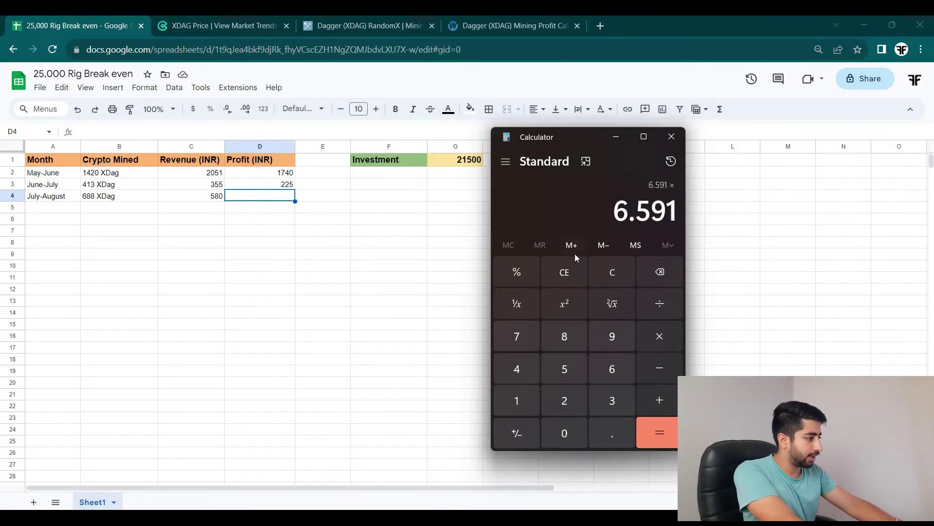
click(564, 271)
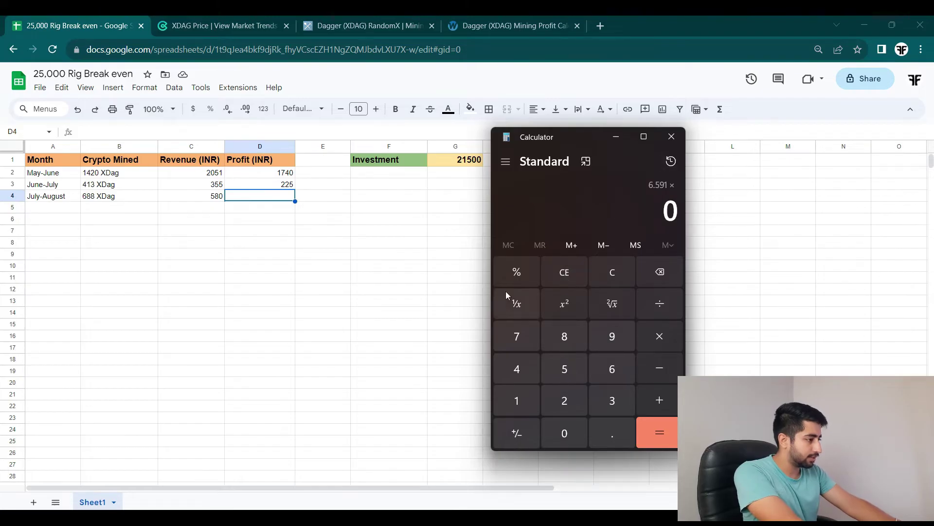
click(672, 136)
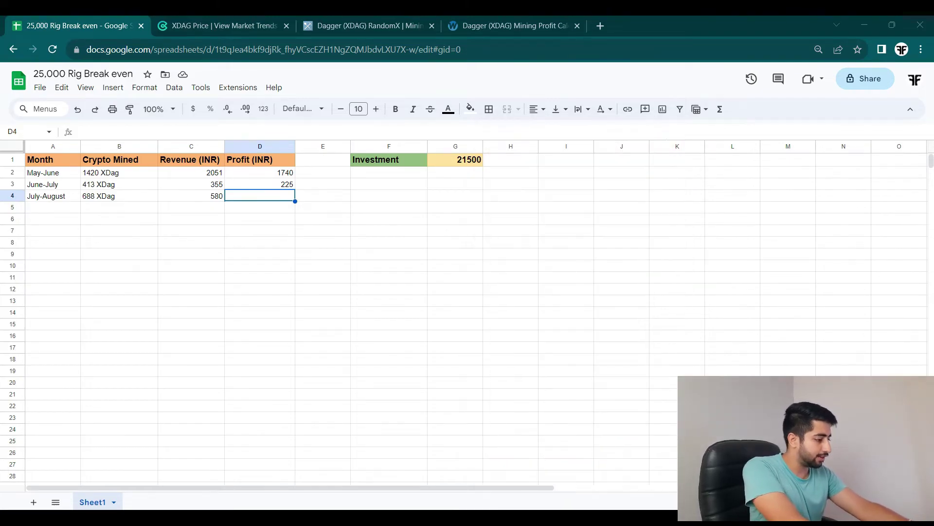
Reopen Calculator and compute the daily power use as 0.065 × 24
key(XF86Calculator)
text(0.065)
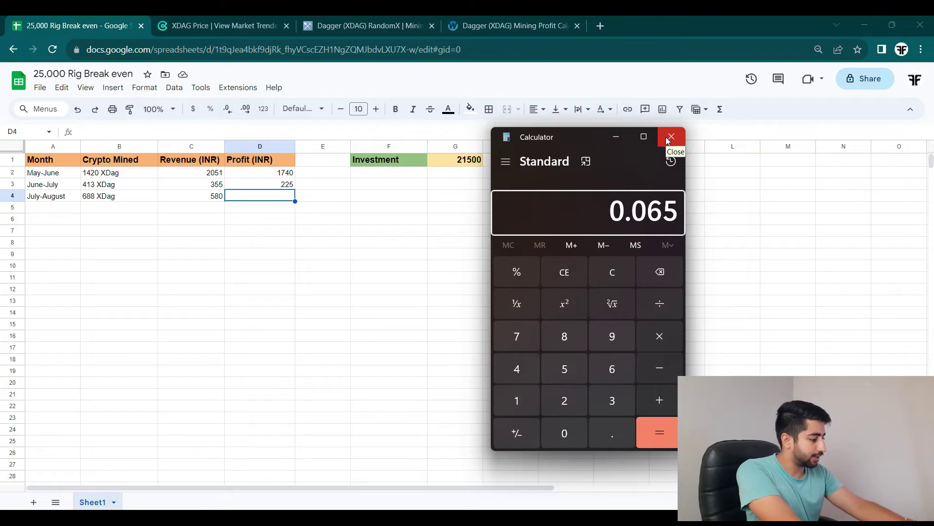
key(asterisk)
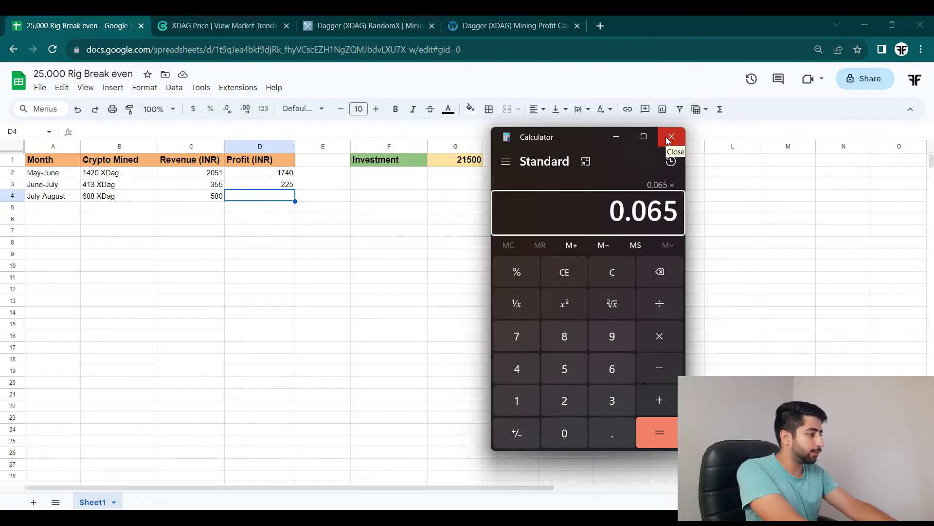
text(24)
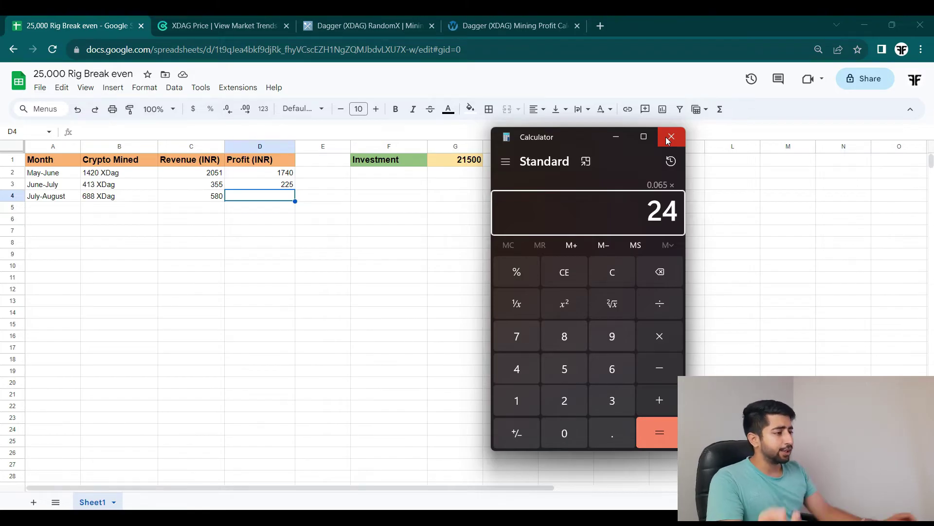
key(alt+Tab)
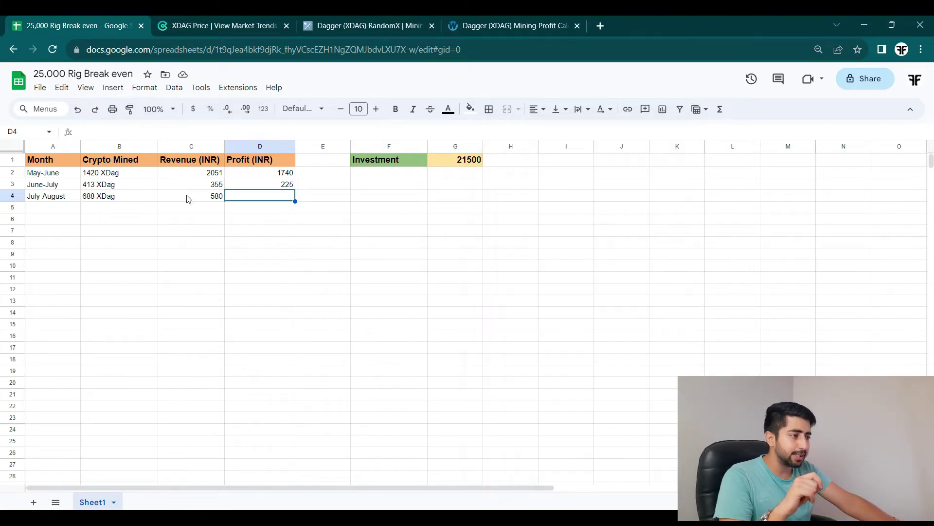
click(190, 197)
key(alt+Tab)
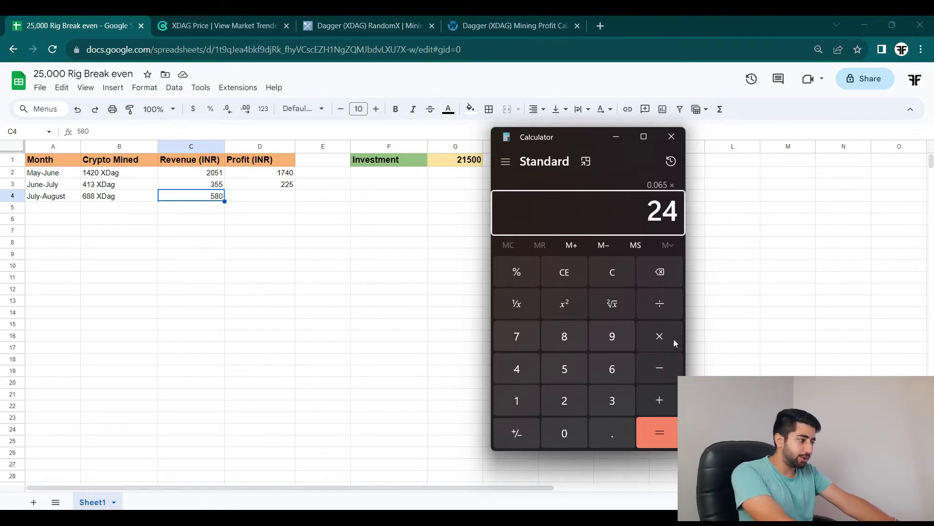
click(664, 429)
Multiply the daily power use by 6, and the result by 17, to calculate the electricity cost
key(asterisk)
key(6)
key(Return)
key(asterisk)
text(17)
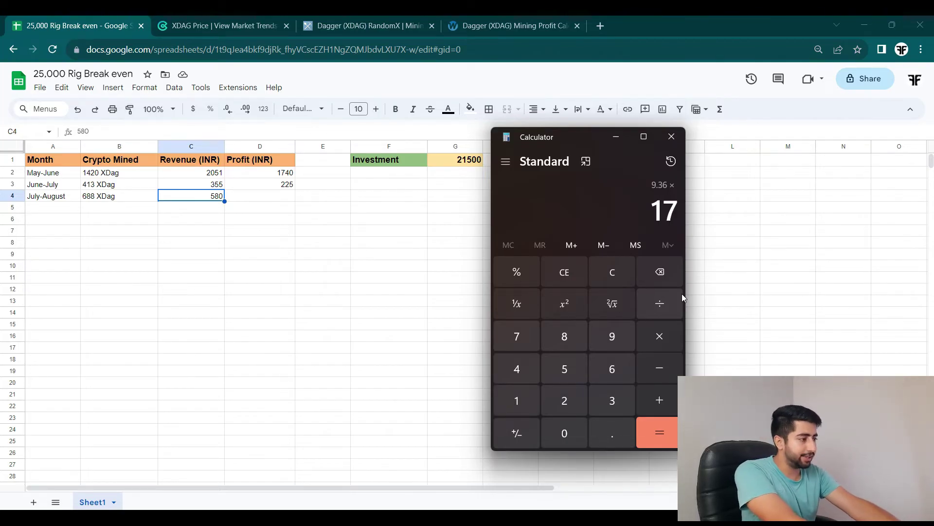
key(Return)
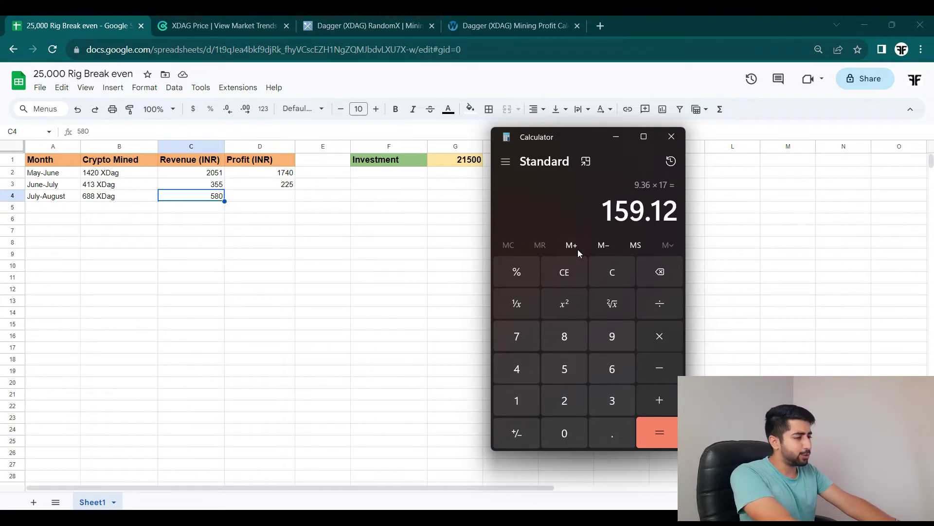
Clear Calculator, subtract 160 from 580, and enter 420 as the July-August profit in the spreadsheet
click(563, 277)
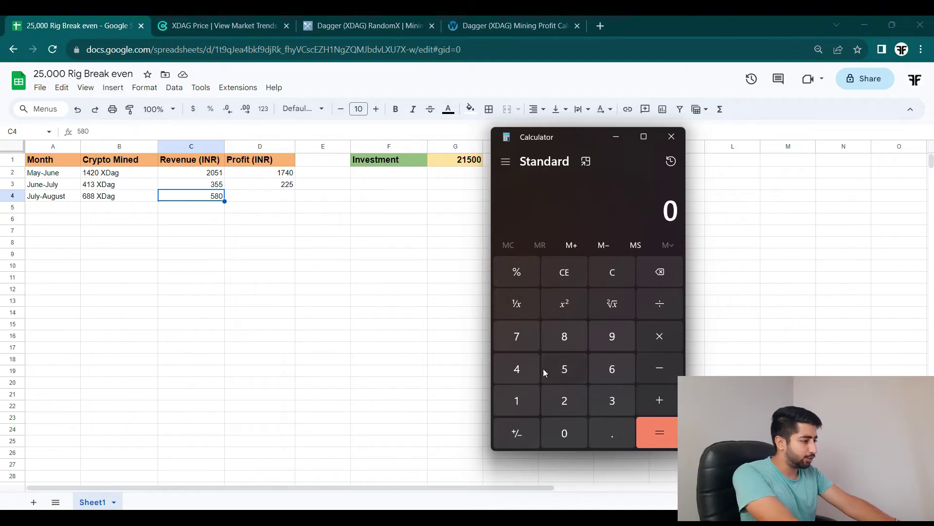
text(580 - 160)
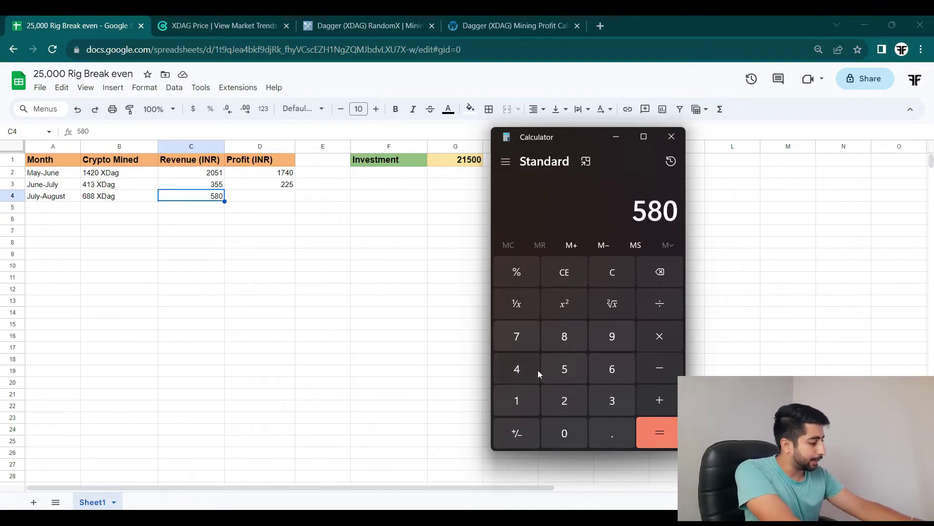
key(Return)
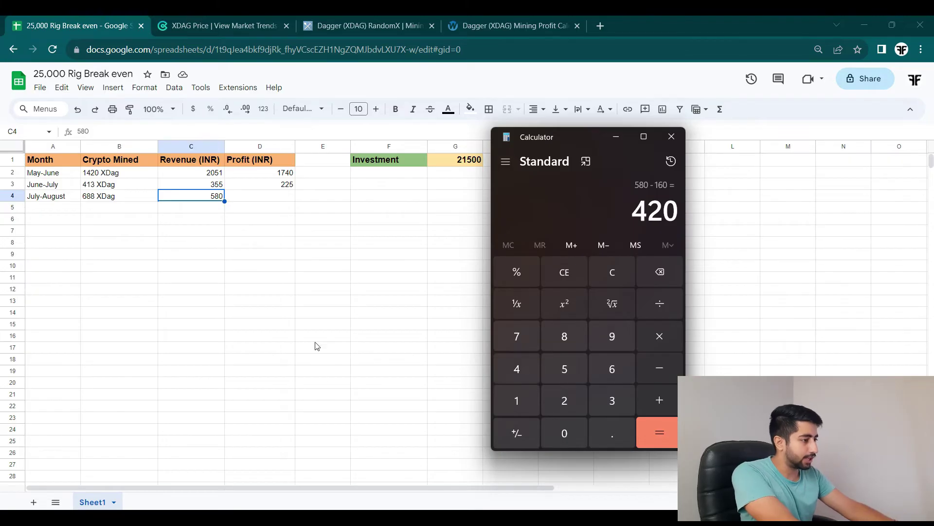
double_click(269, 196)
text(420)
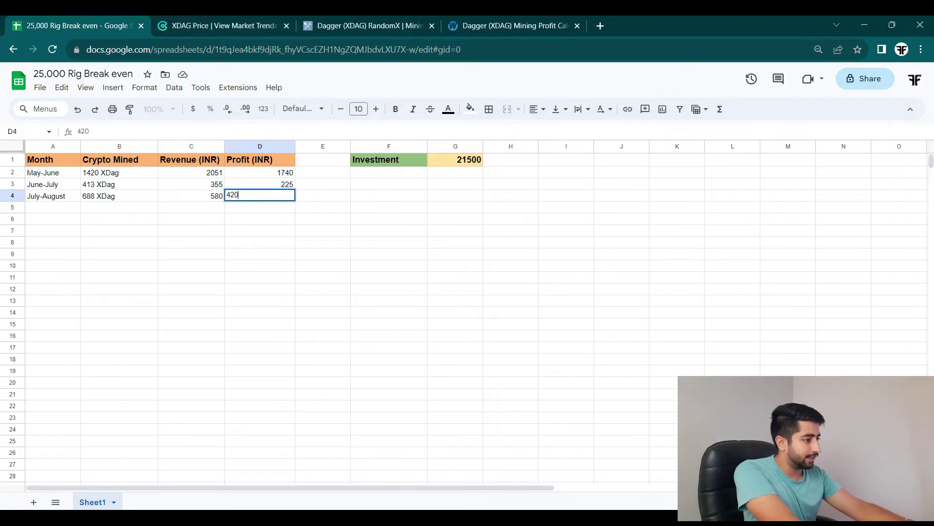
key(Return)
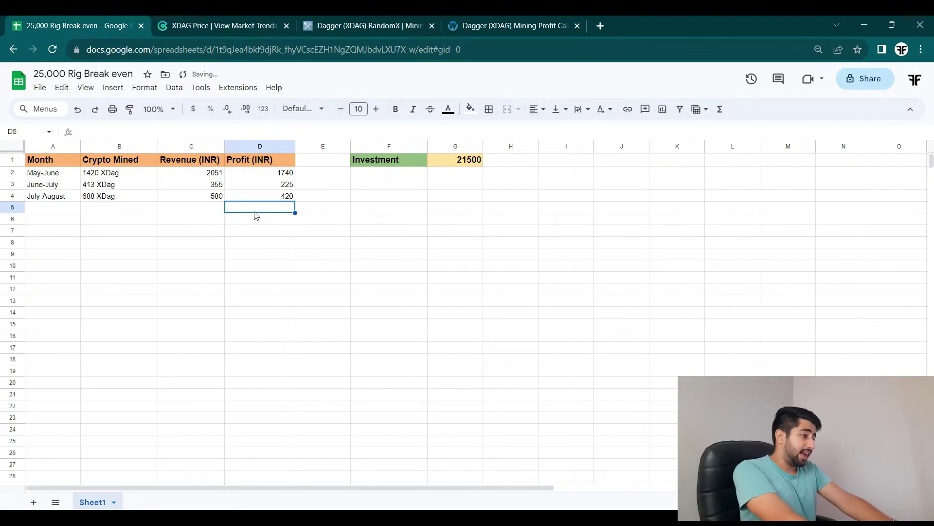
Review the July-August mined amount and compare its profit with the May-June and June-July profits
click(210, 211)
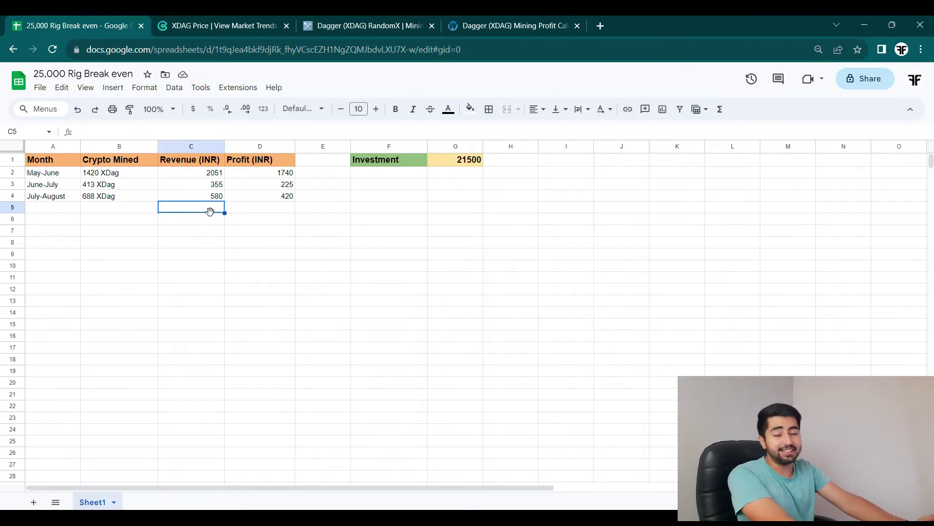
double_click(273, 196)
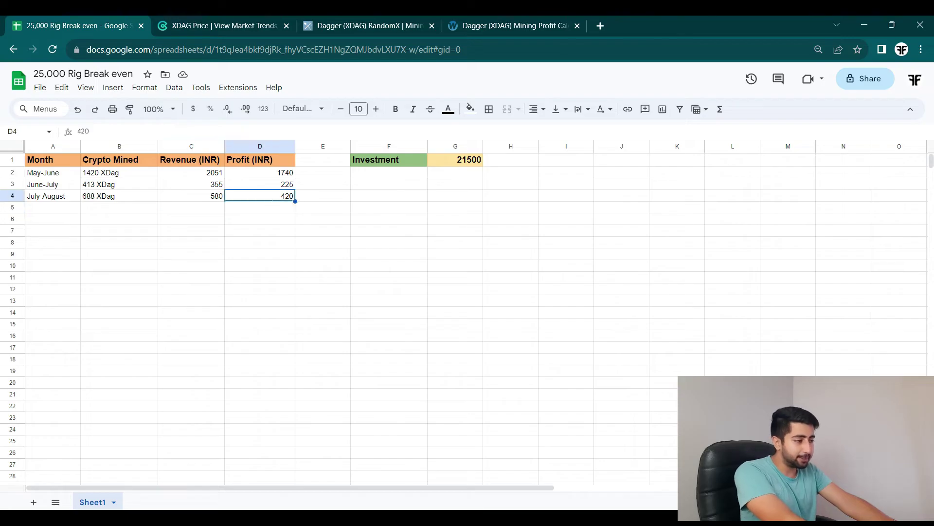
click(113, 201)
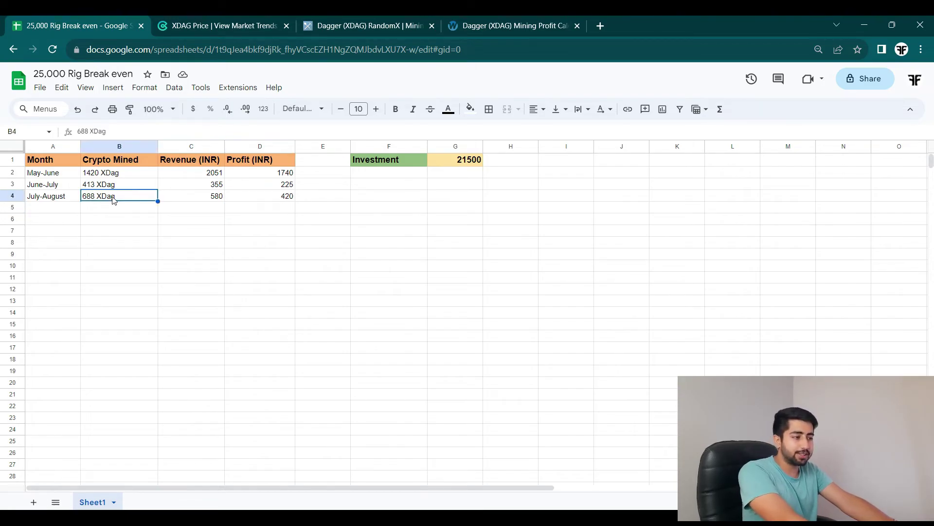
click(281, 200)
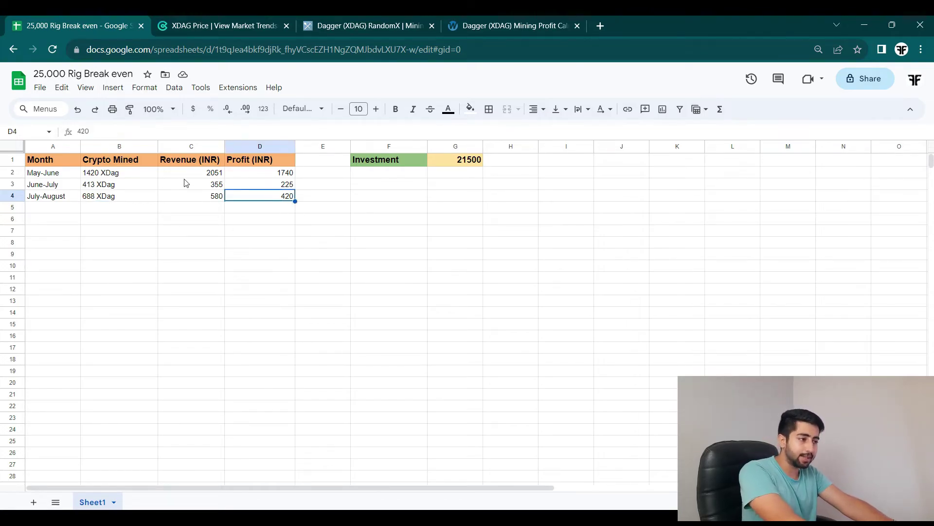
click(272, 177)
double_click(273, 177)
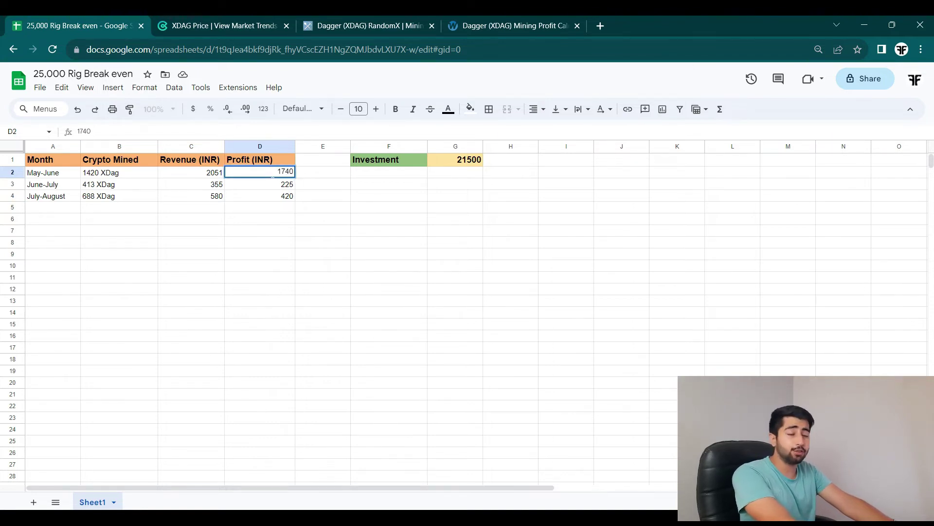
click(273, 199)
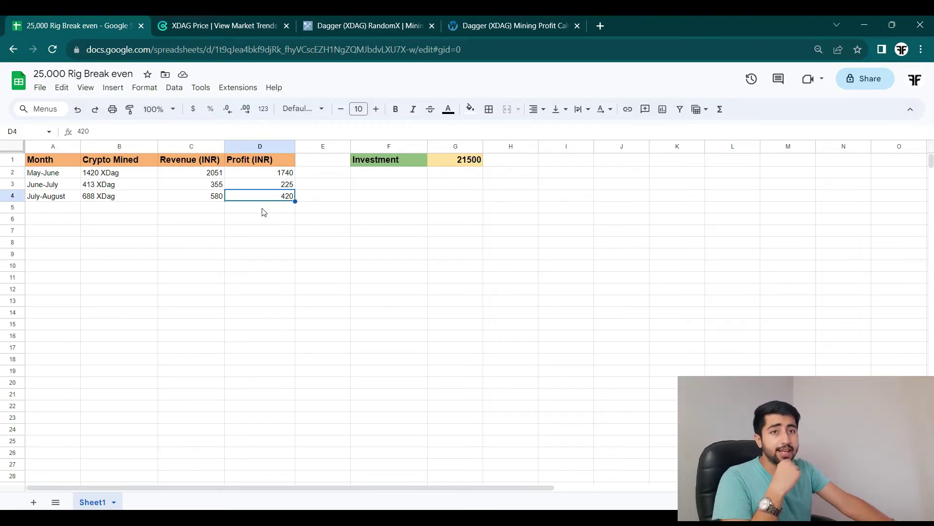
click(268, 188)
click(271, 174)
click(271, 196)
click(271, 174)
click(271, 195)
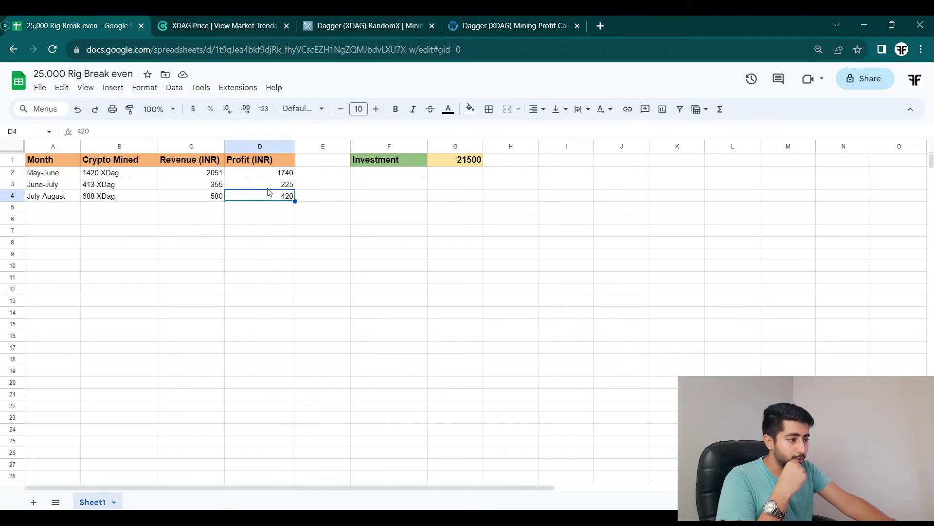
click(251, 163)
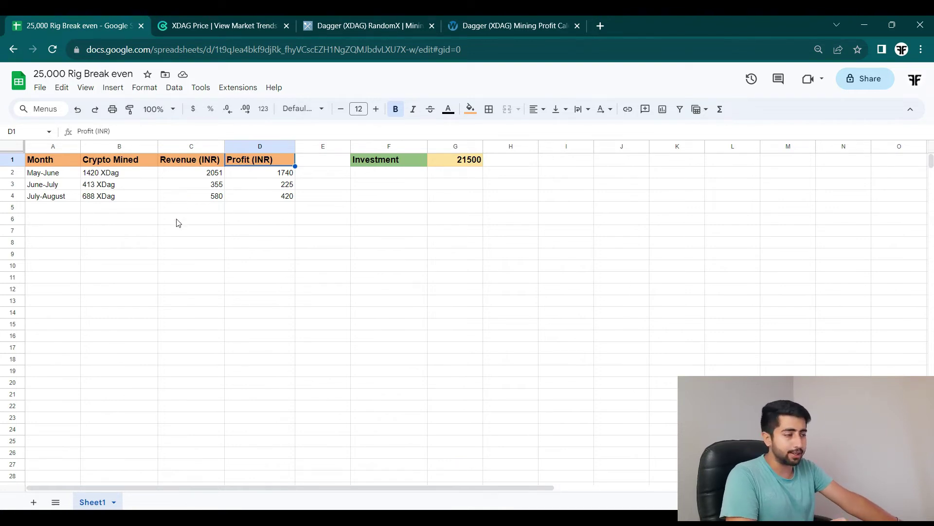
View the CoinEx XDAG price chart and open the MiningPoolStats page for Dagger (XDAG)
key(ctrl+Tab)
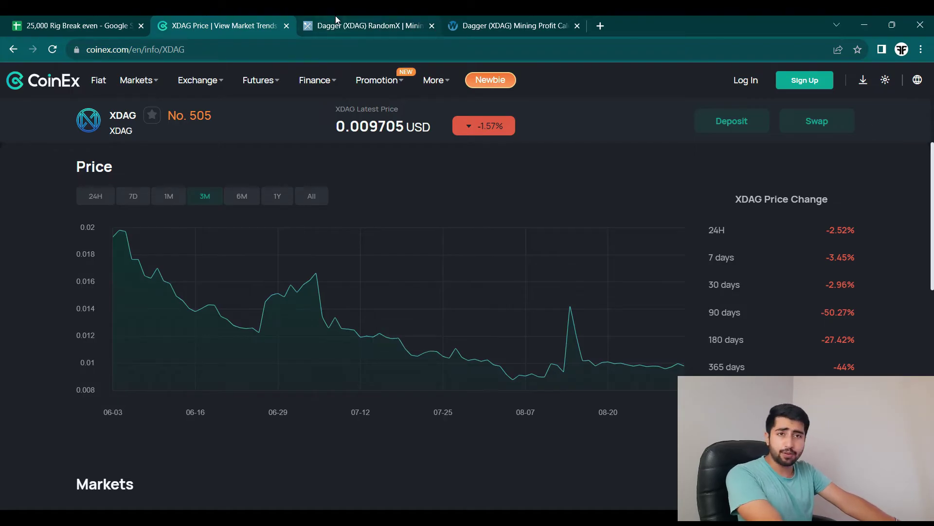
mouse_move(336, 19)
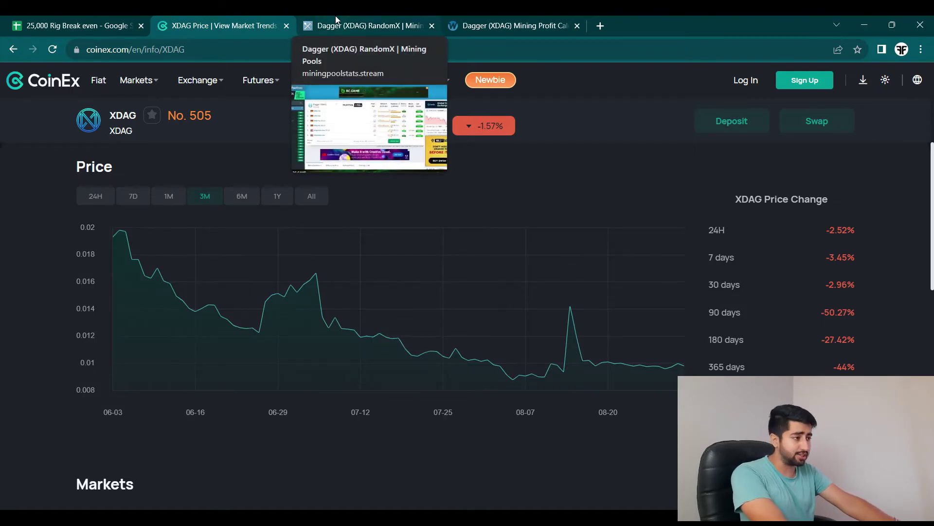
click(337, 18)
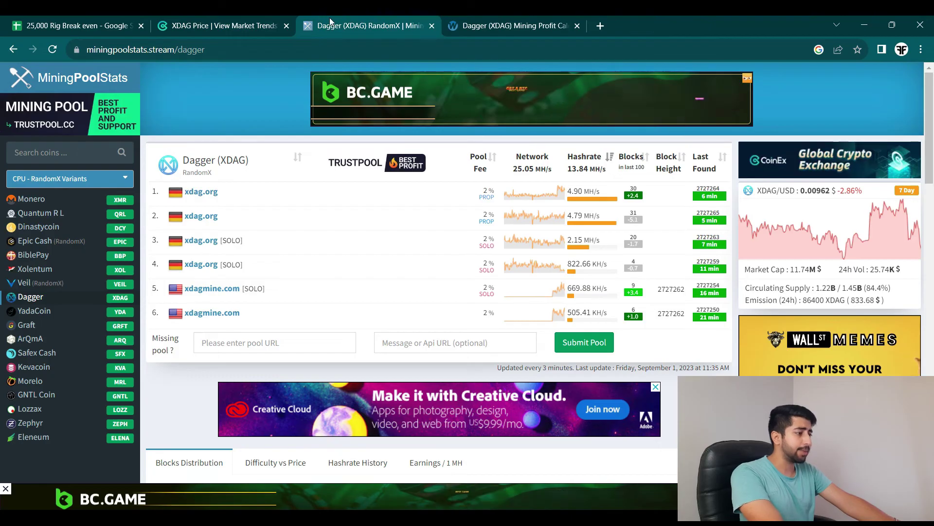
Switch to Discord and read the August 30 discussion about XDAG earnings in the cpu-mining channel
key(alt+Tab)
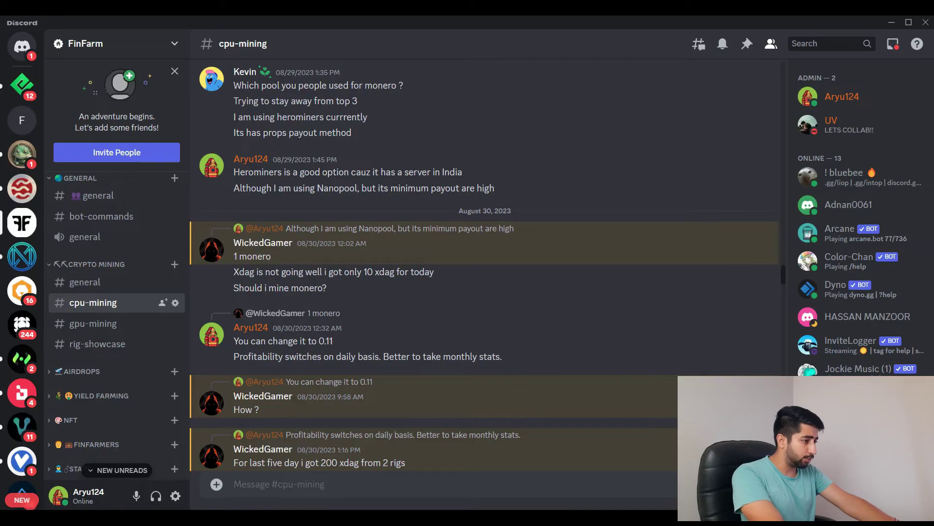
scroll(413, 419, down, 2)
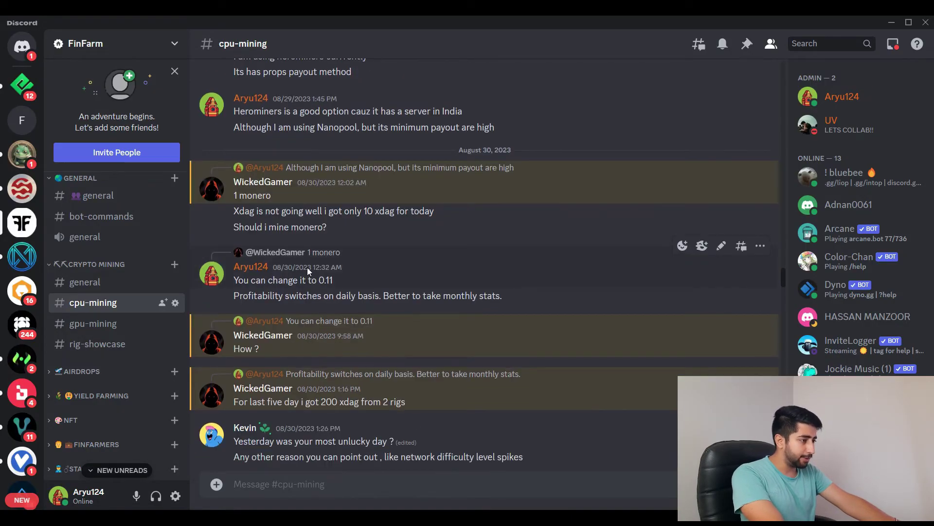